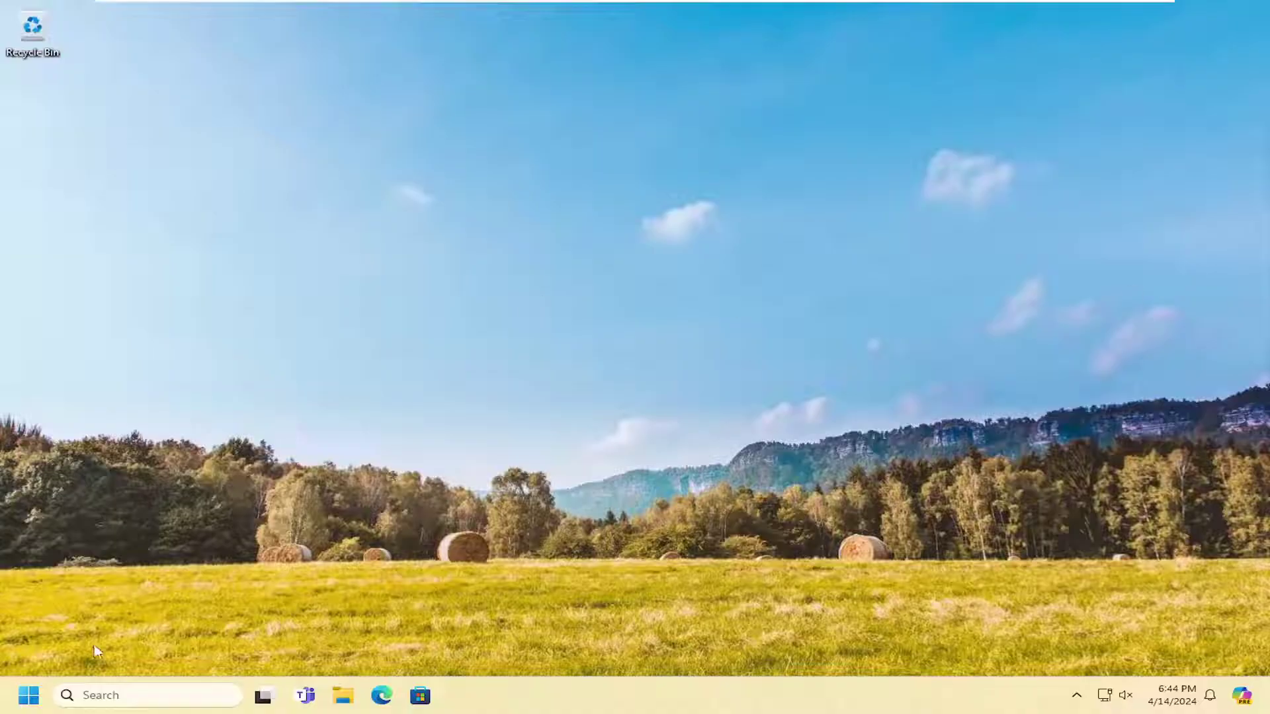
Launch the Bluetooth troubleshooter from Troubleshoot settings' Other troubleshooters list.
left_click(27, 695)
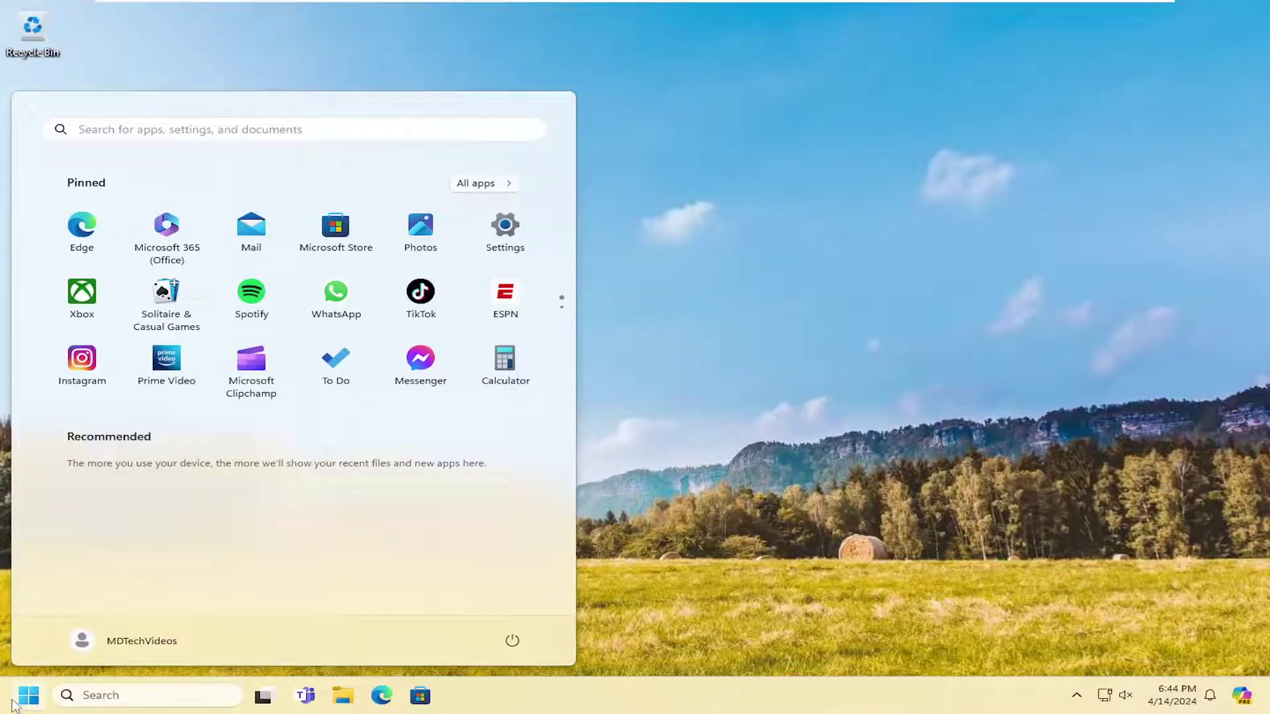
type("troubleshoot")
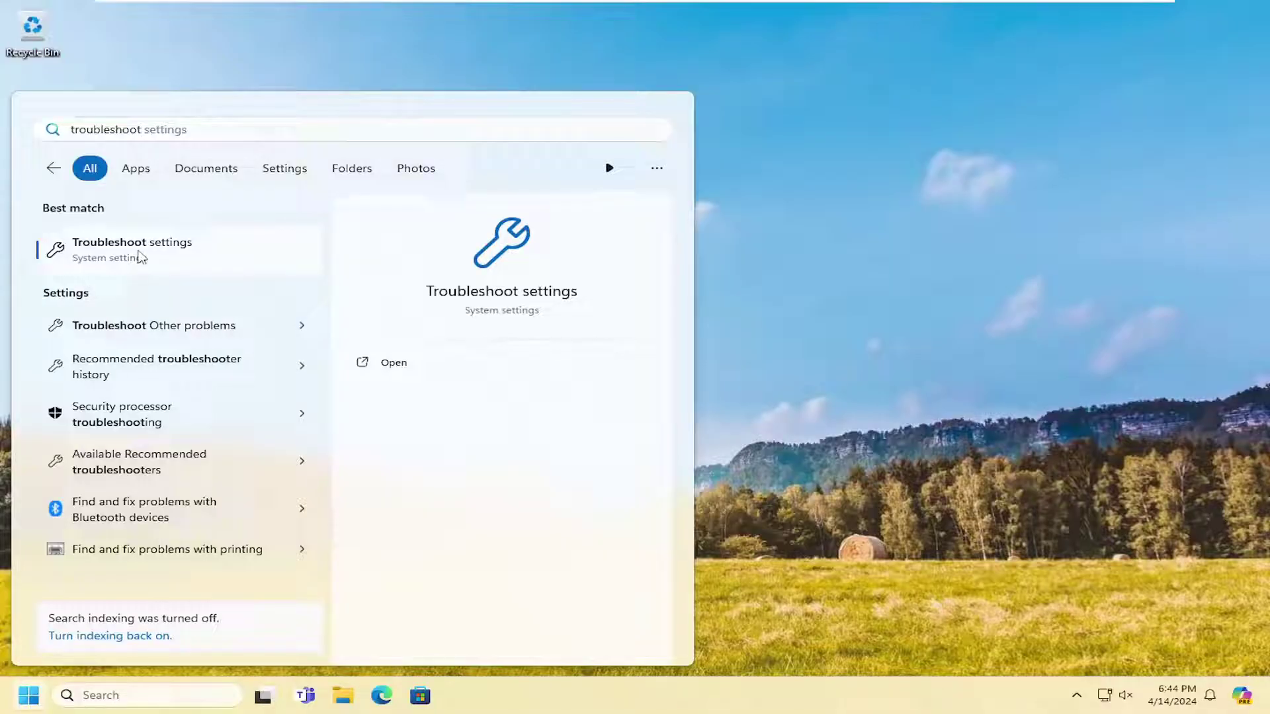
left_click(138, 251)
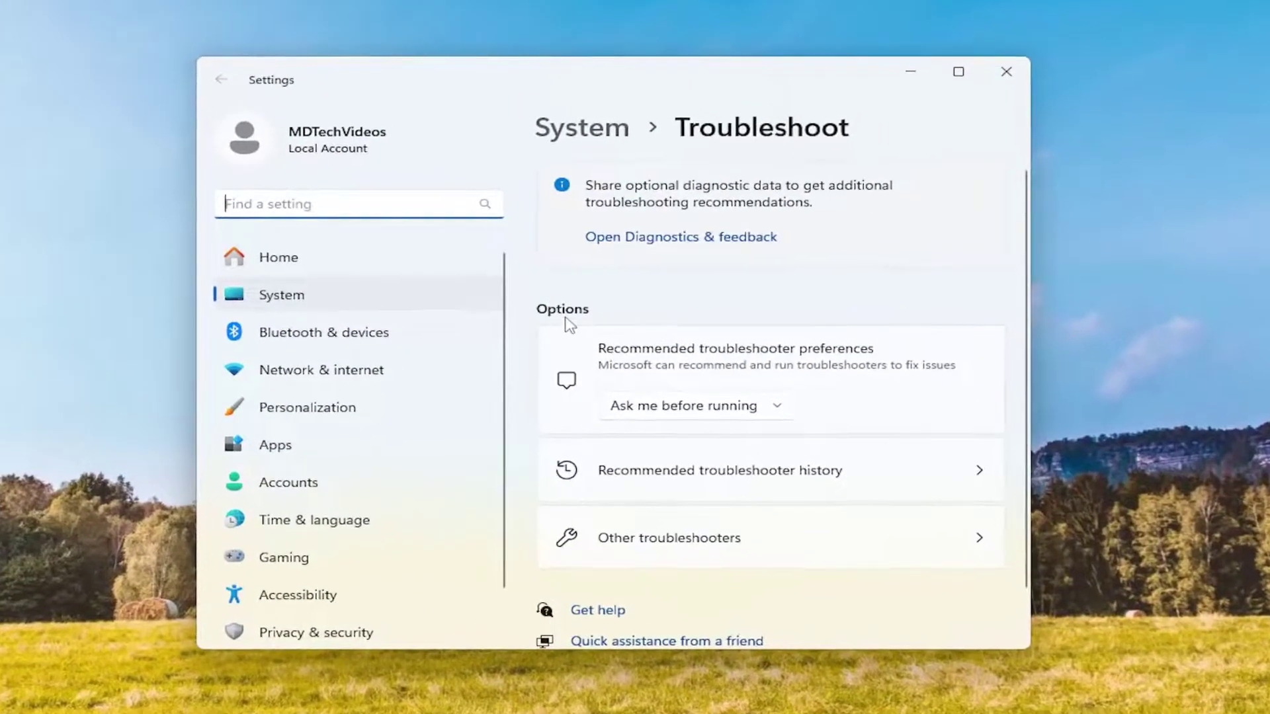
left_click(655, 541)
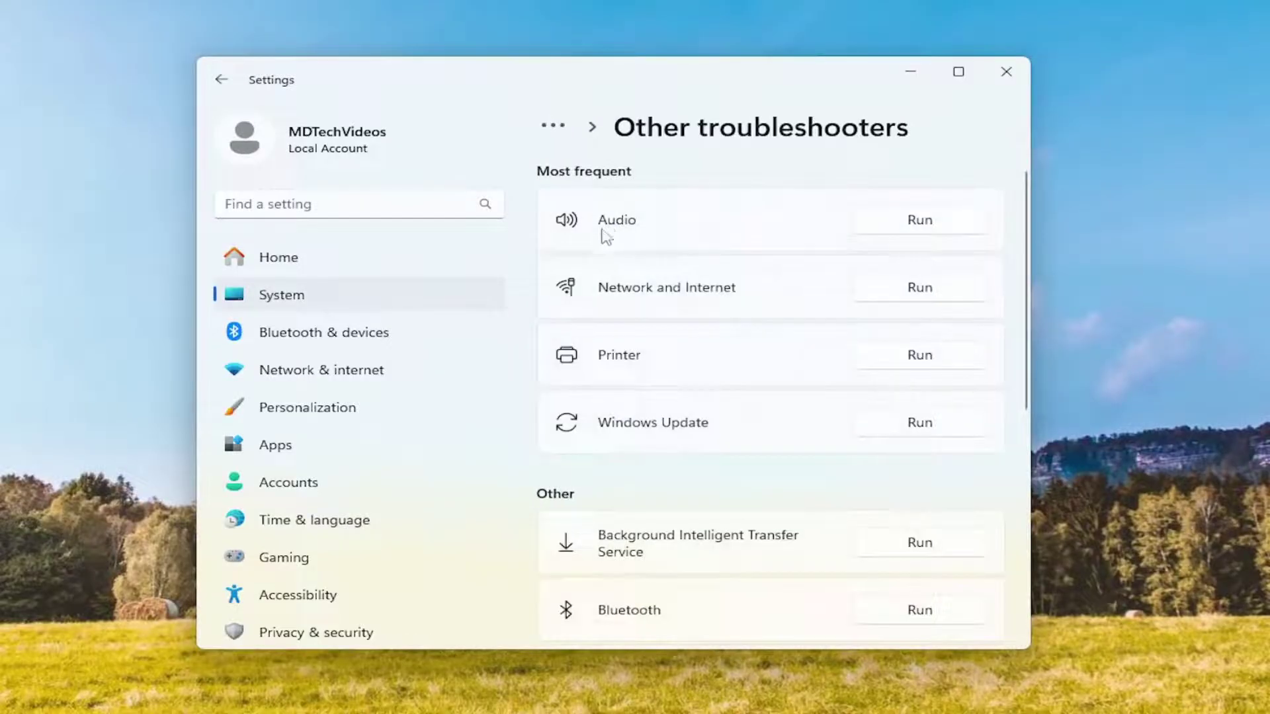
scroll(596, 511, "down", 2)
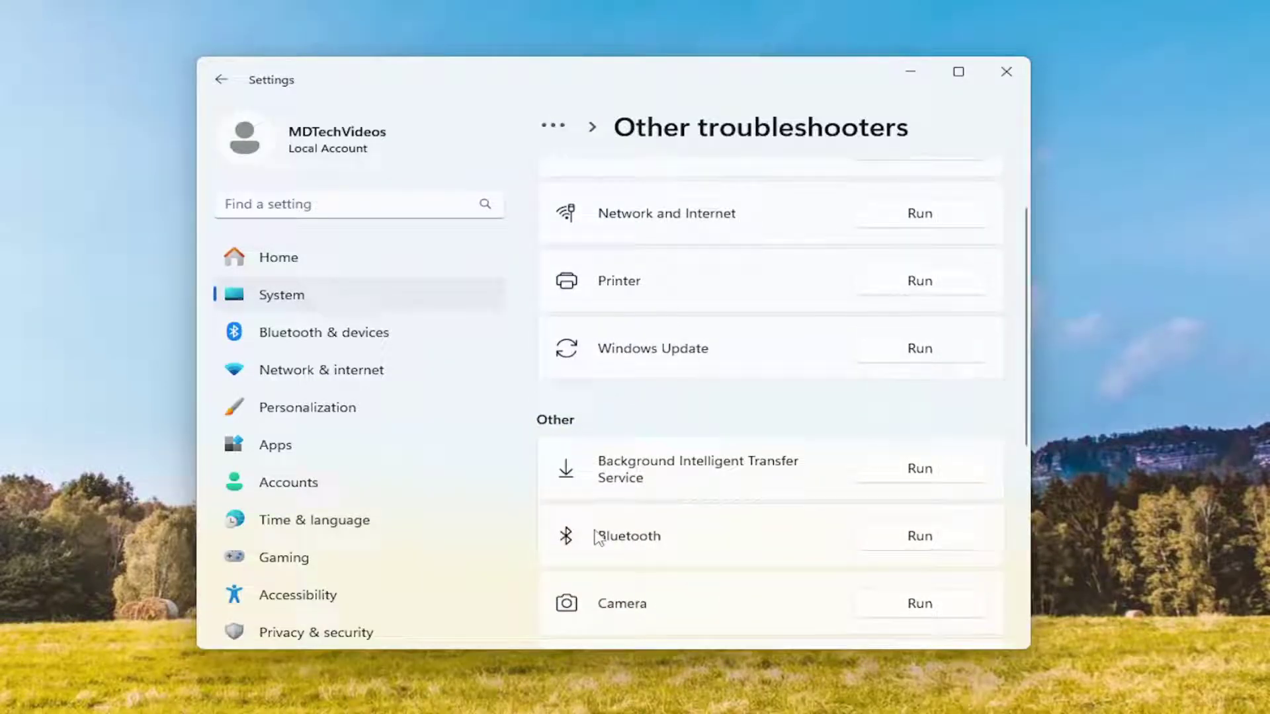
left_click(894, 540)
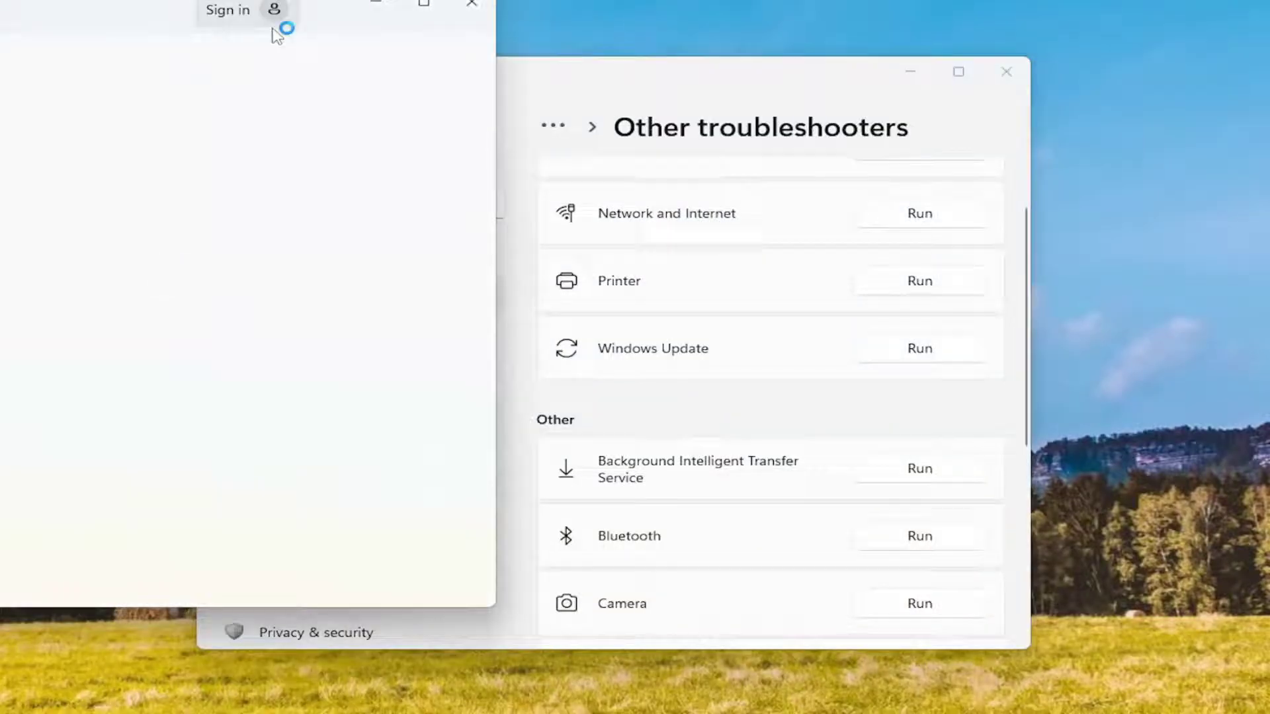
Centre Get Help, consent to Bluetooth diagnostics, and answer No to restart required.
left_click_drag(139, 21, 557, 74)
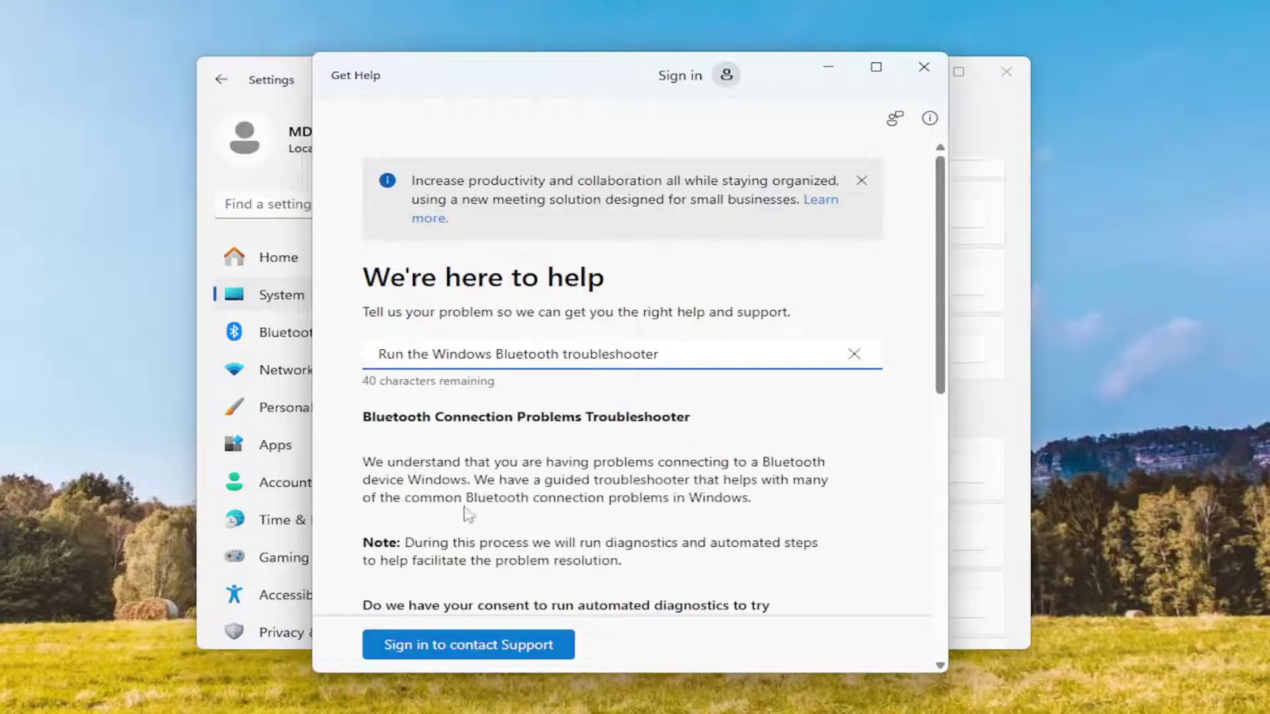
scroll(463, 390, "down", 3)
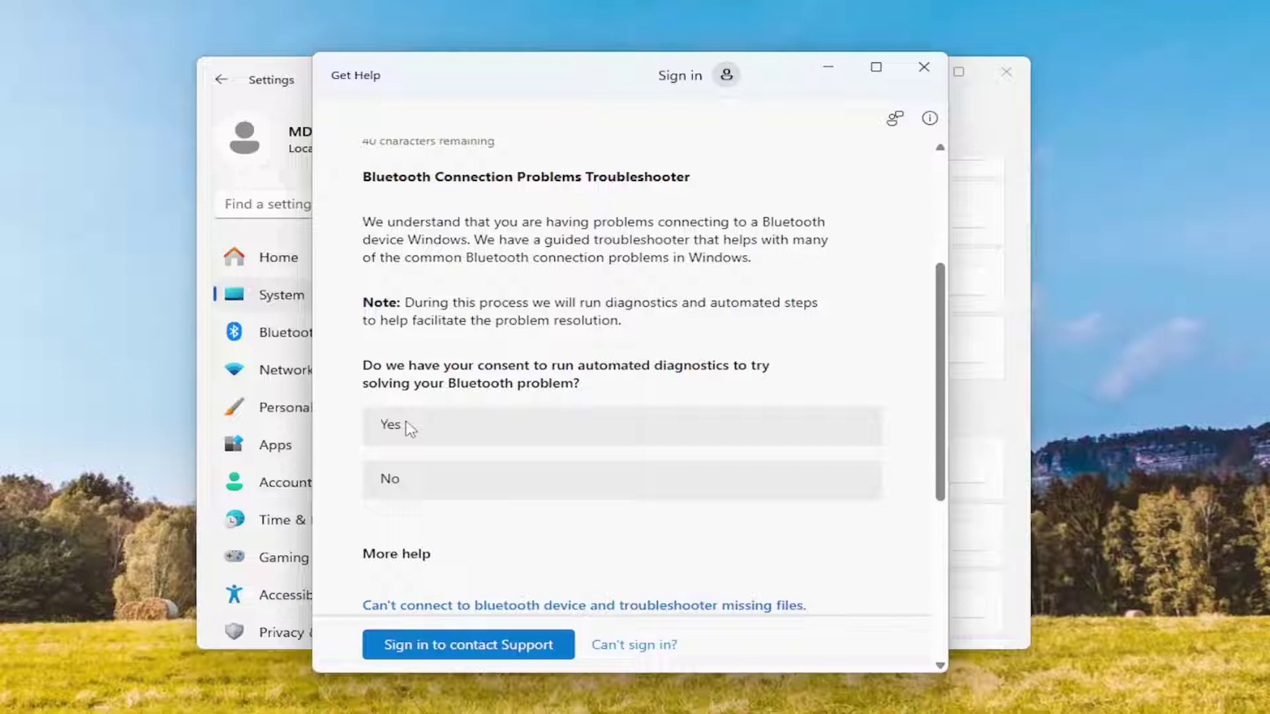
left_click(448, 424)
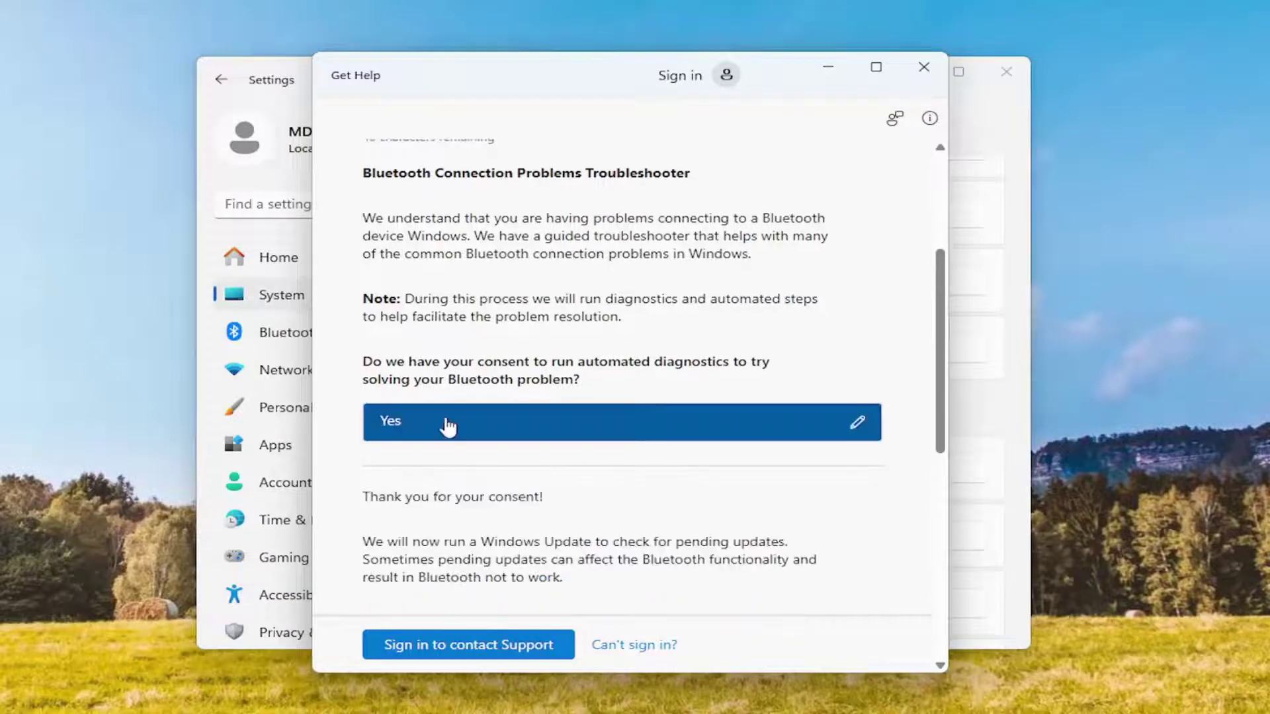
left_click(438, 430)
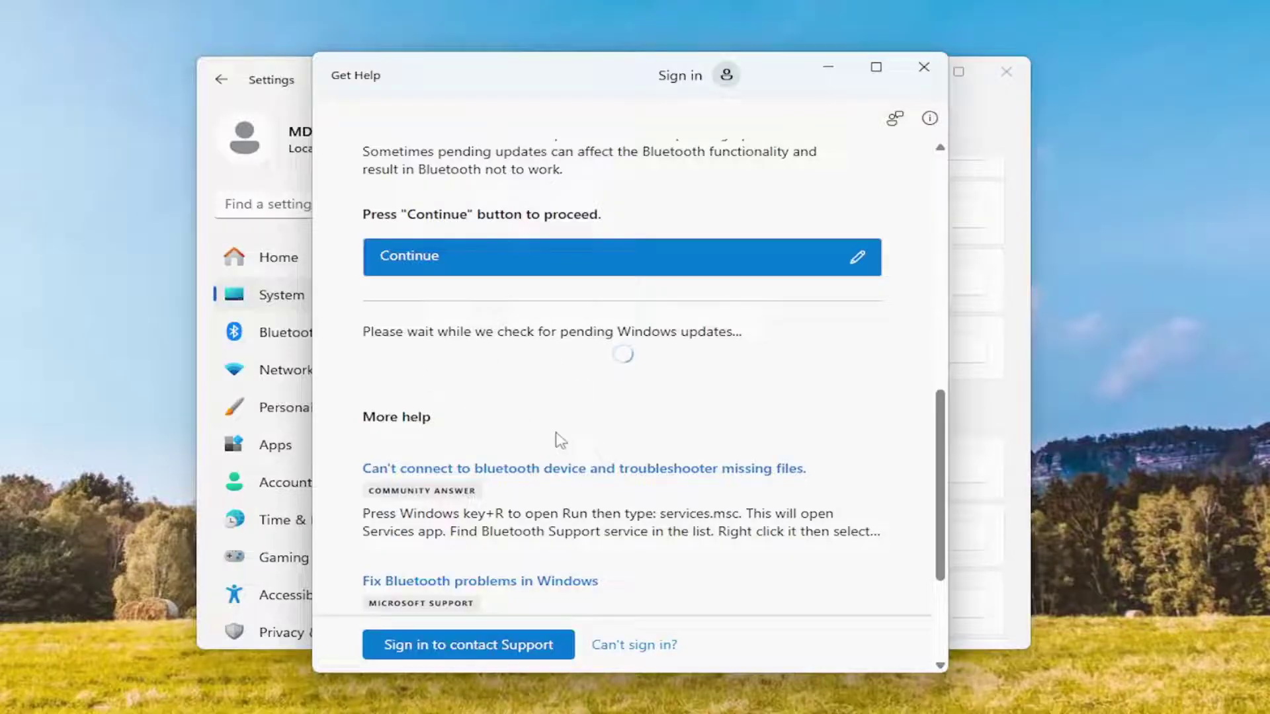
scroll(673, 433, "down", 2)
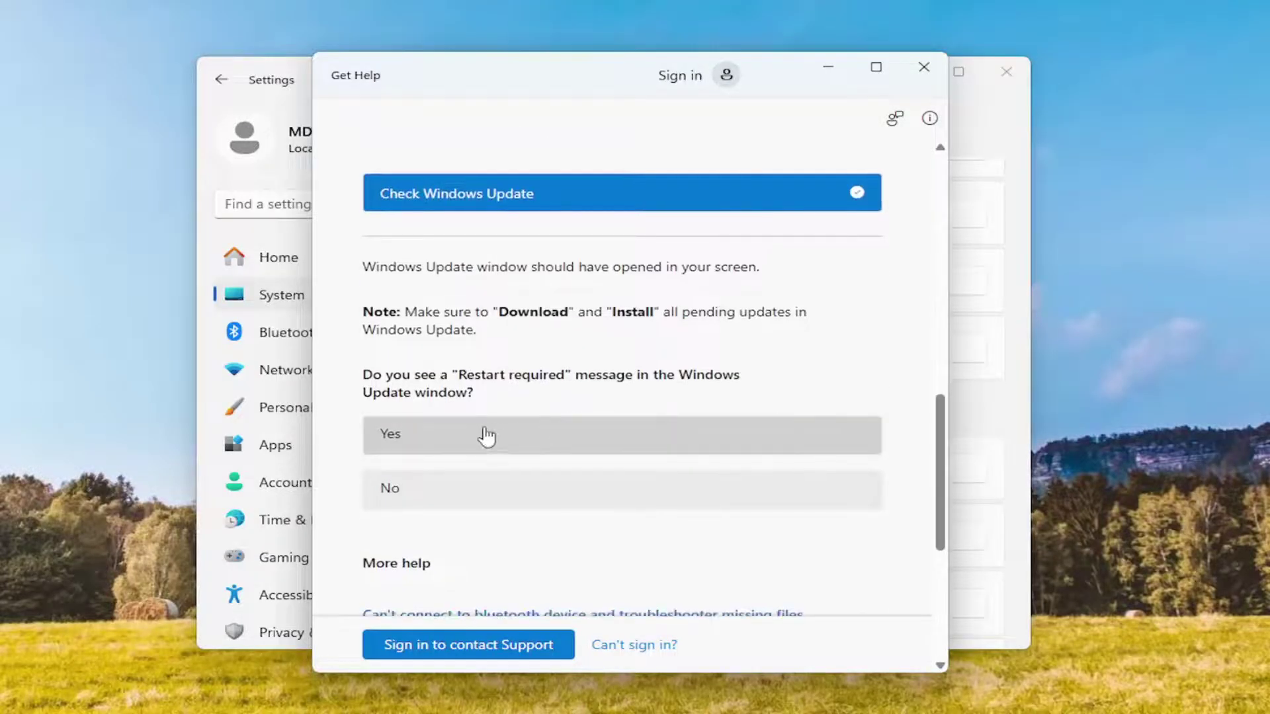
left_click(456, 489)
scroll(572, 415, "down", 1)
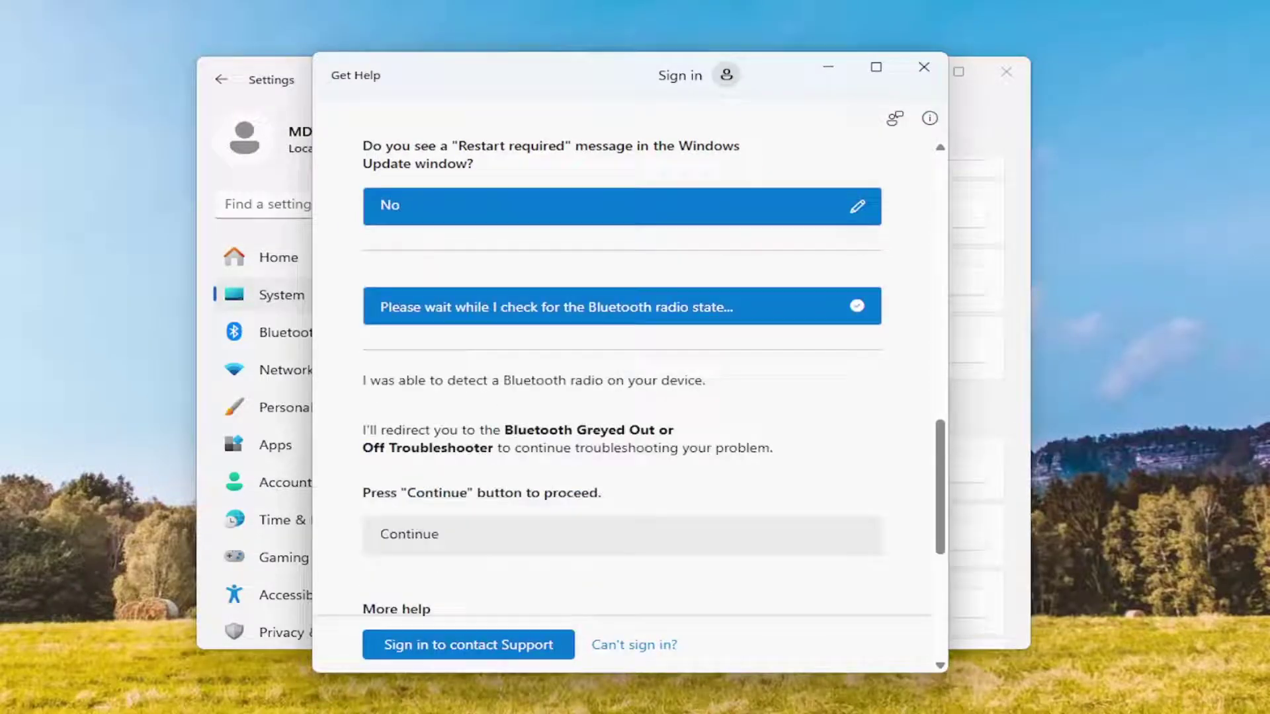
Finish the Bluetooth troubleshooter, enabling the taskbar Bluetooth icon and confirming it is visible.
left_click(493, 452)
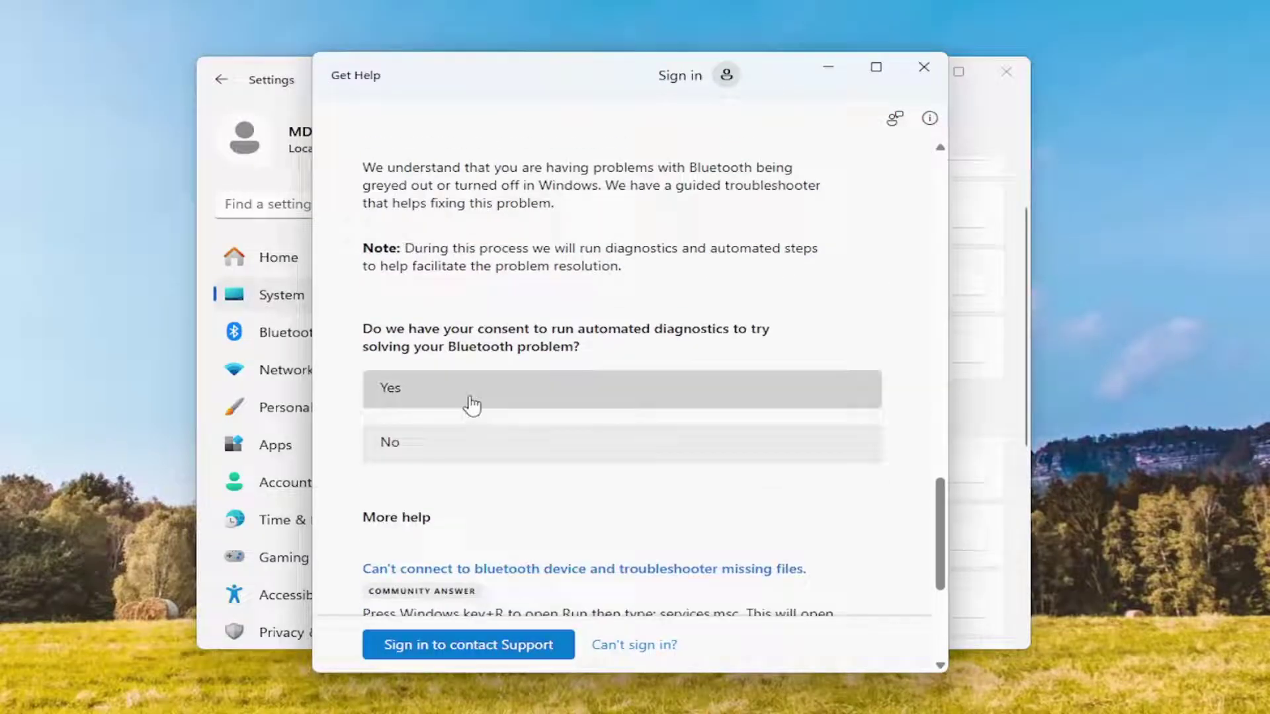
left_click(467, 393)
left_click(460, 434)
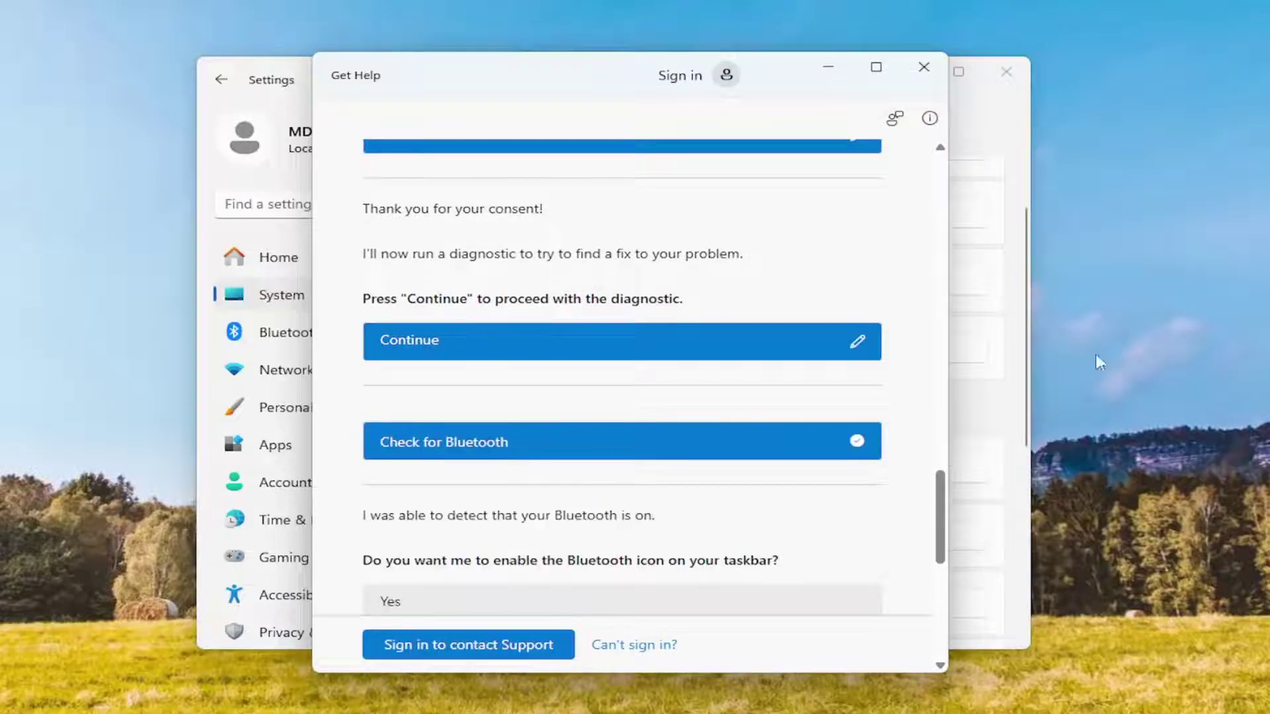
left_click(551, 368)
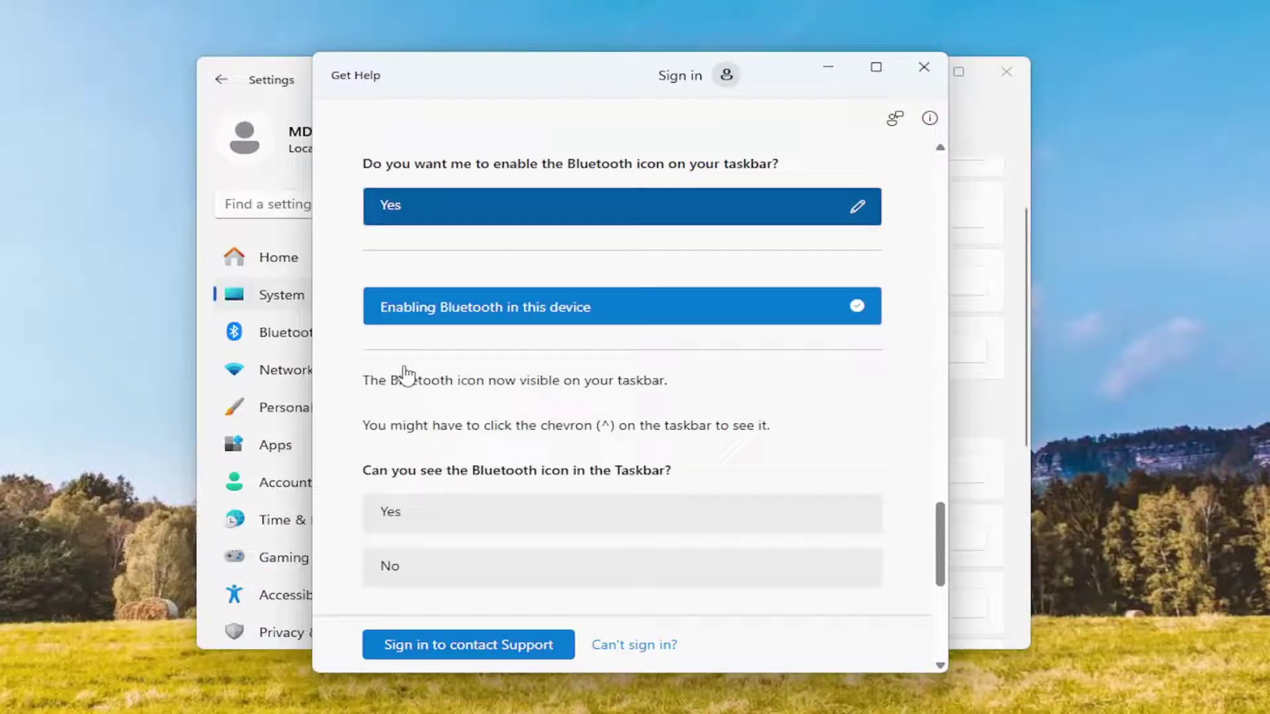
left_click(492, 517)
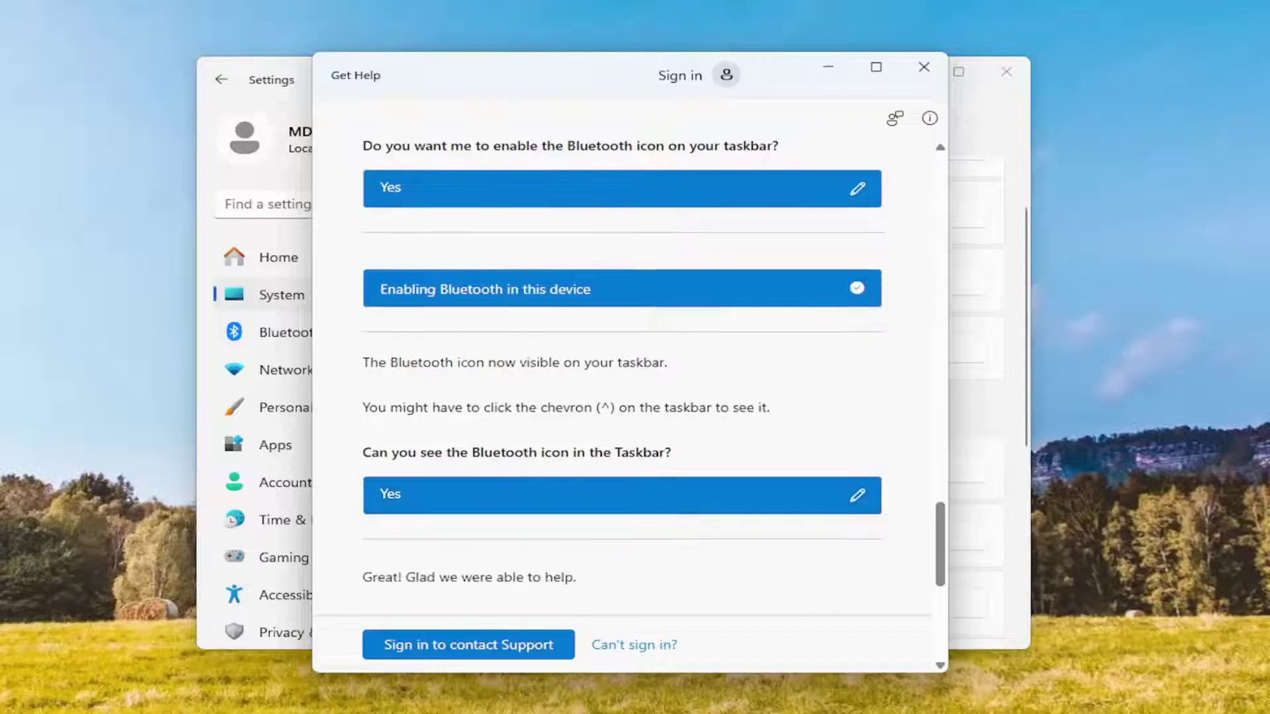
scroll(602, 508, "down", 2)
scroll(575, 492, "down", 1)
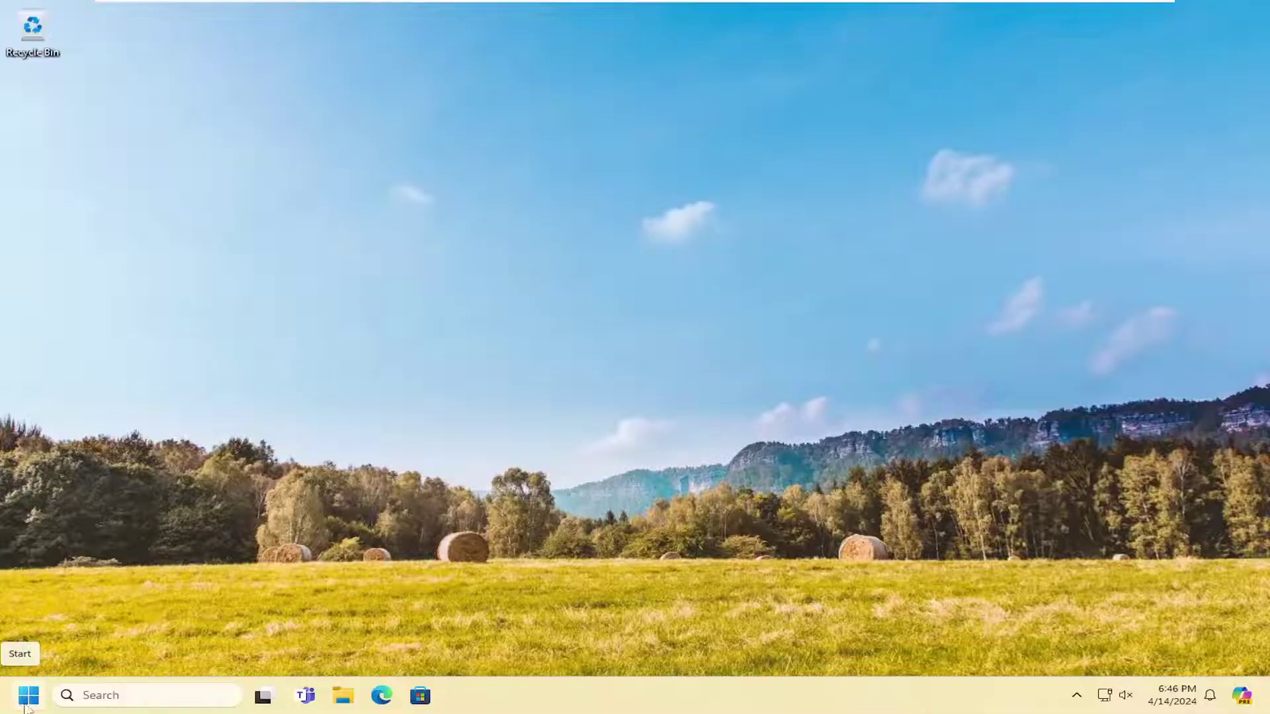
Open Device Manager from a Start menu search and move its window right.
left_click(29, 695)
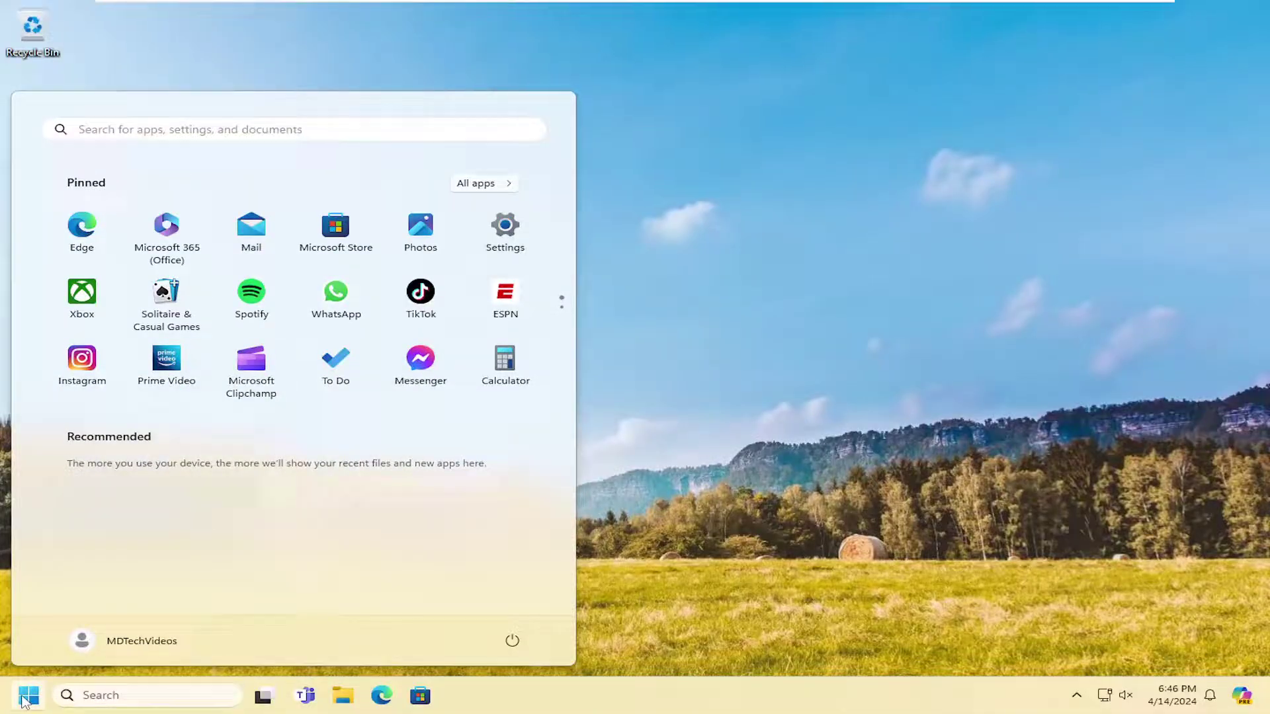
type("device mana")
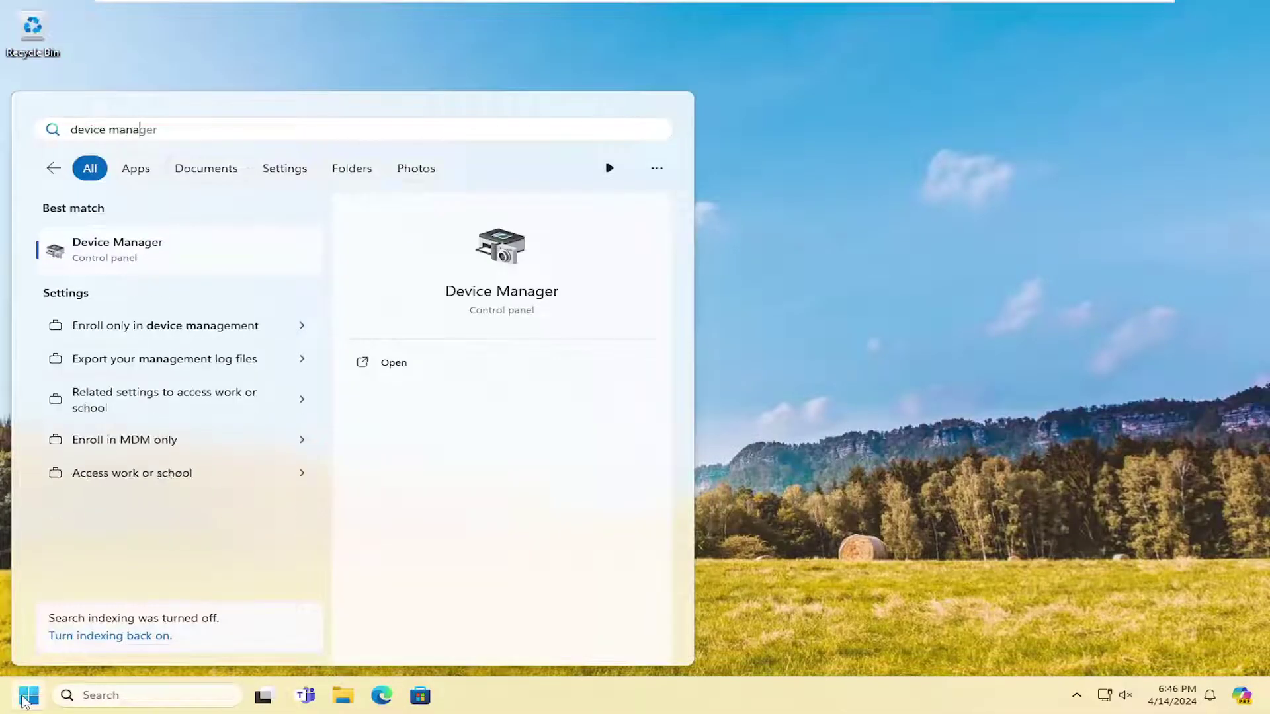
type("ger")
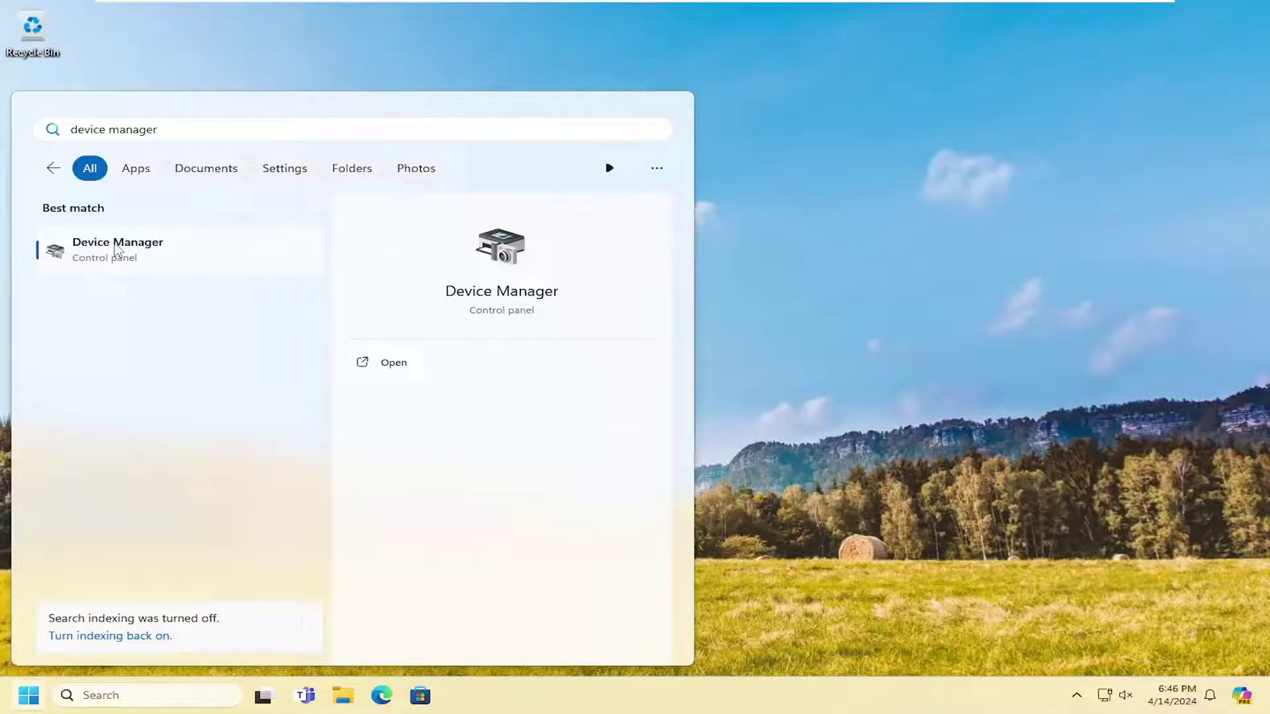
left_click(115, 251)
left_click_drag(487, 51, 643, 67)
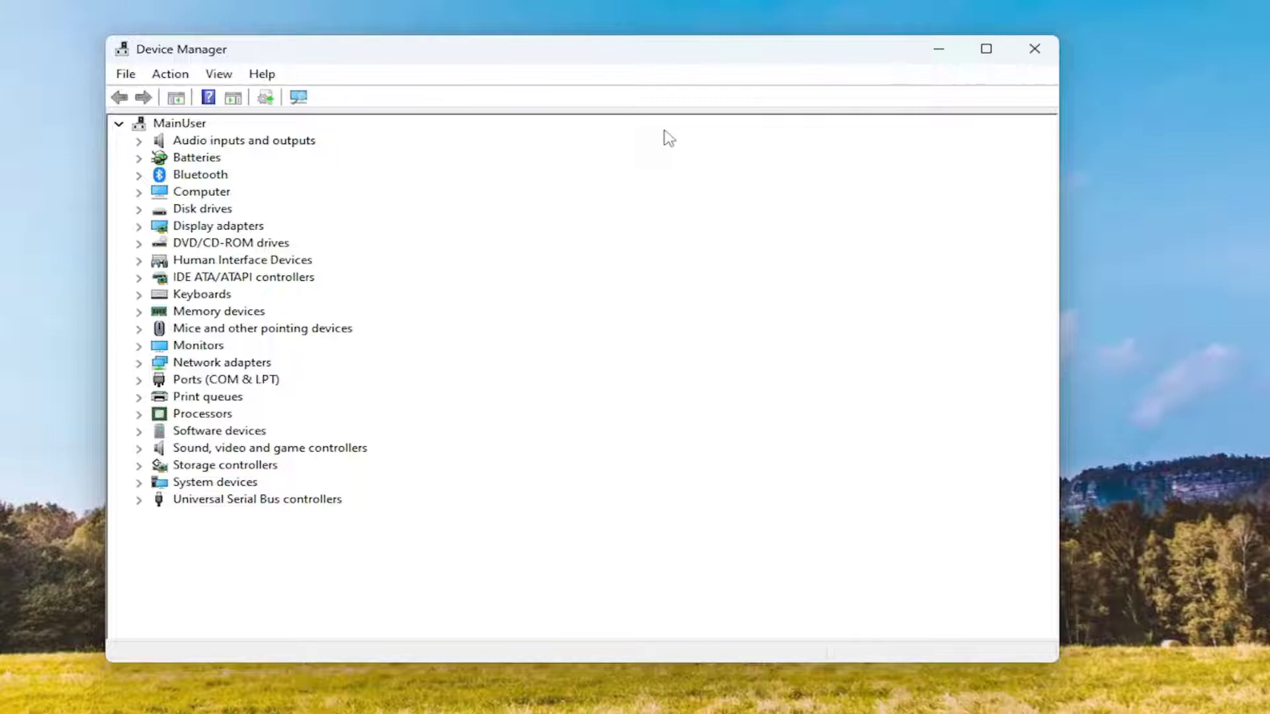
Expand Universal Serial Bus controllers, view USB Composite Device's actions, then collapse the category.
double_click(258, 500)
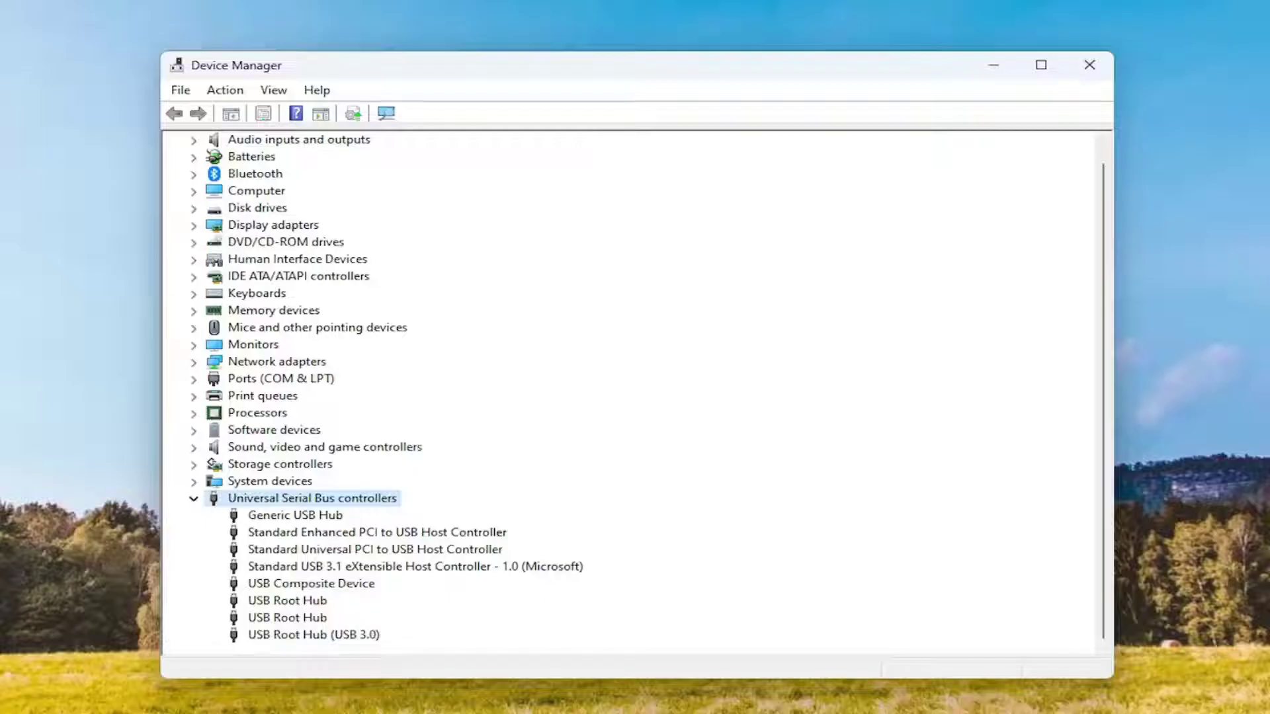
left_click(312, 584)
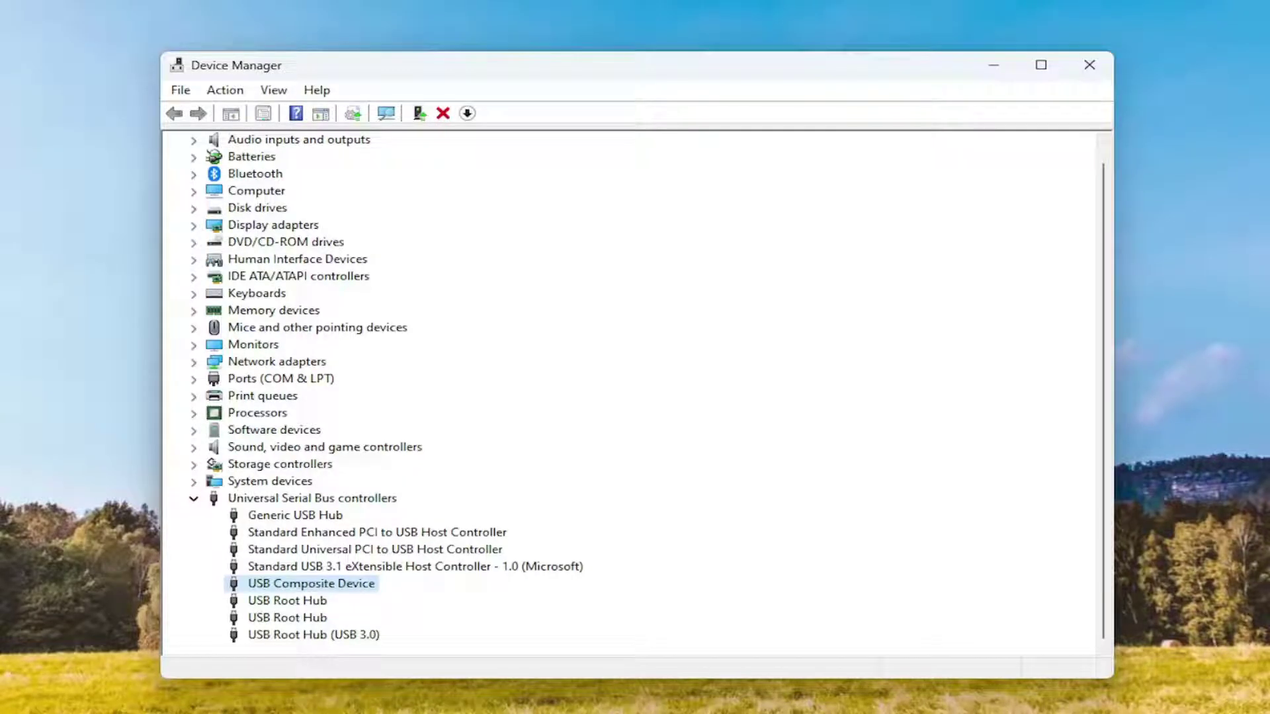
right_click(321, 585)
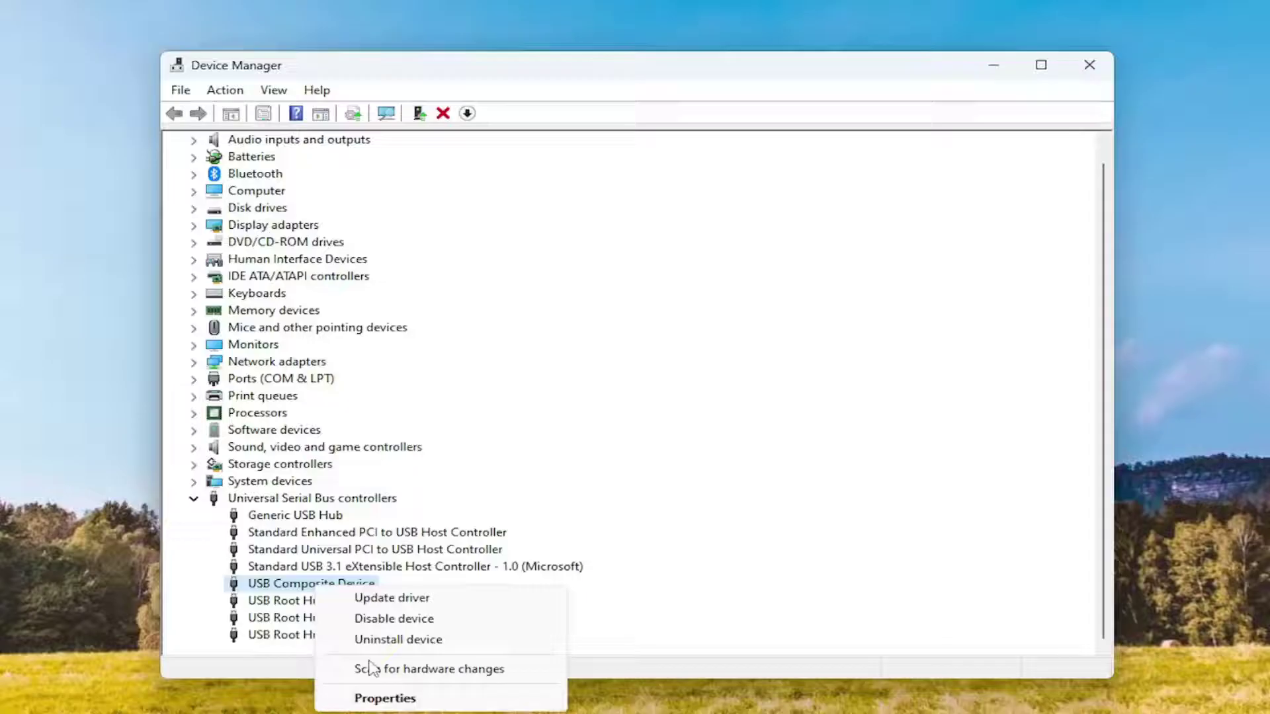
left_click(313, 534)
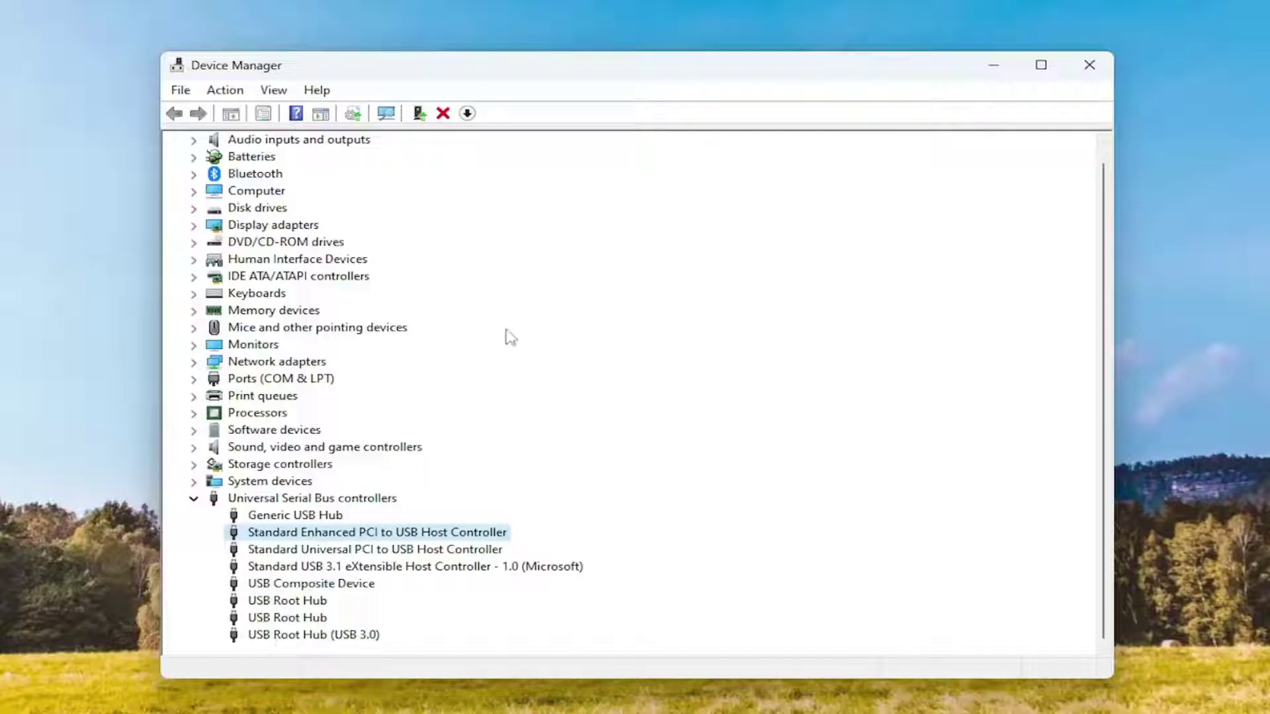
double_click(278, 498)
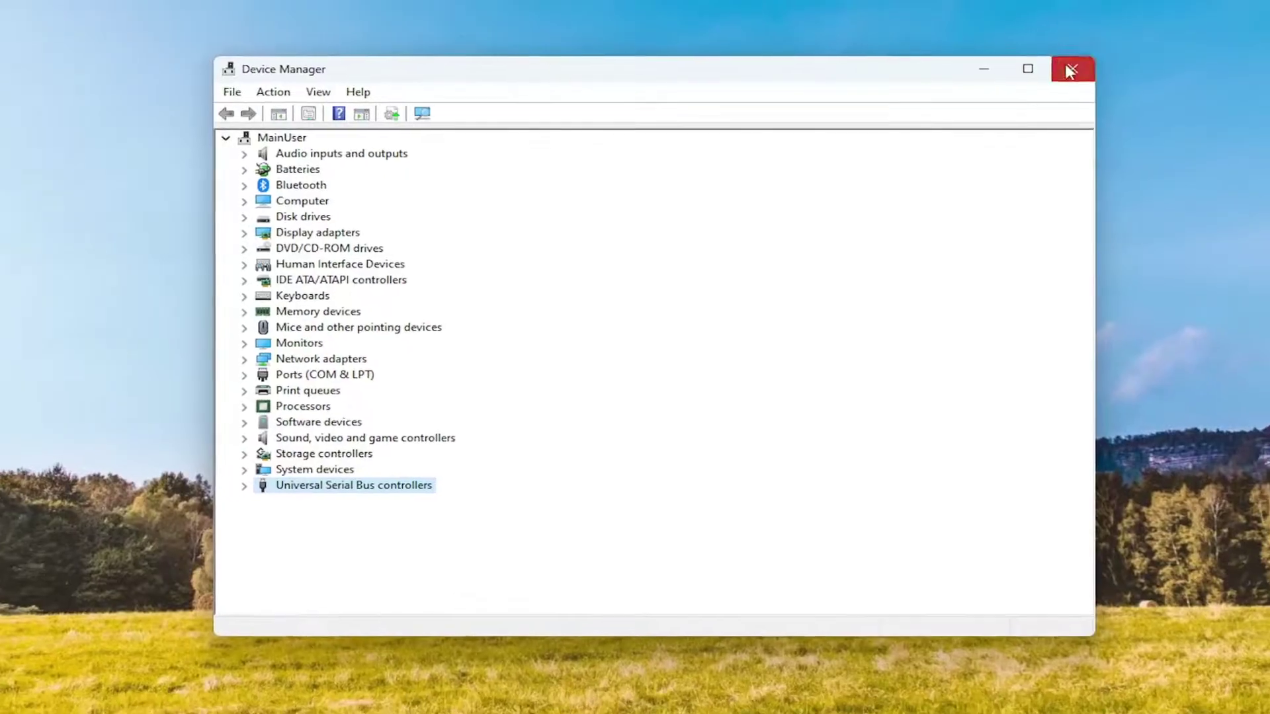
left_click(1090, 65)
right_click(23, 701)
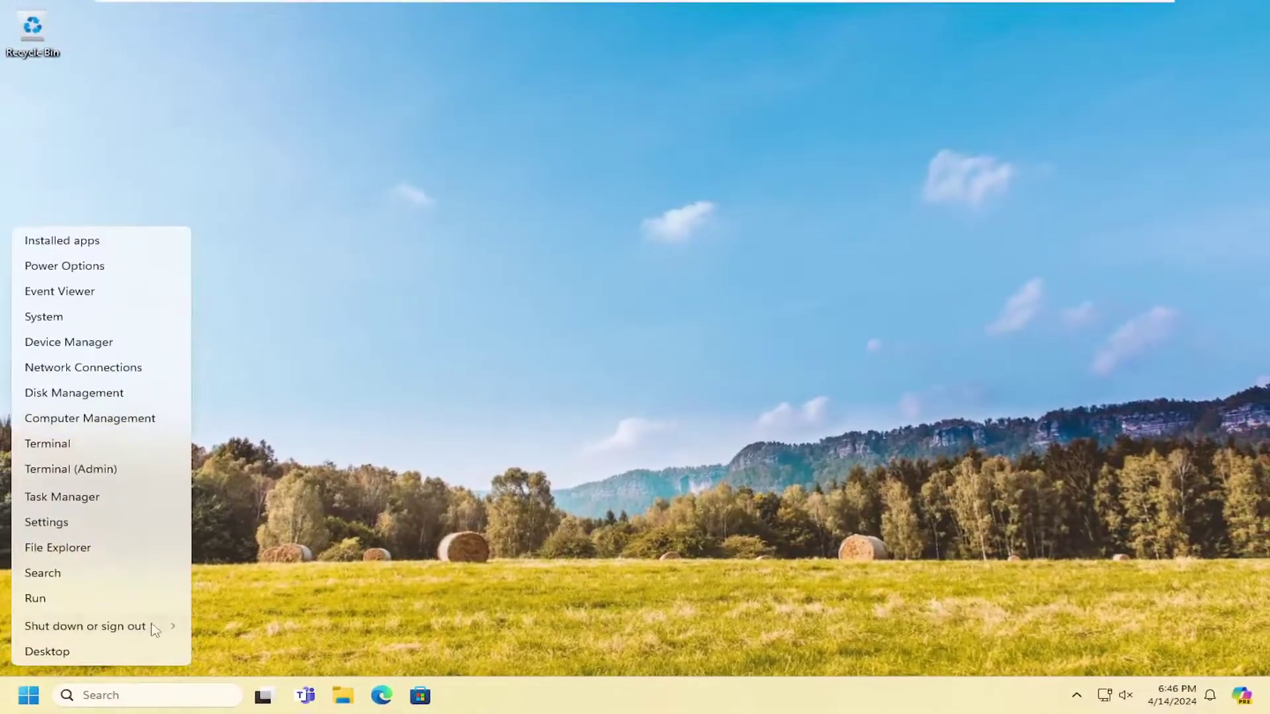